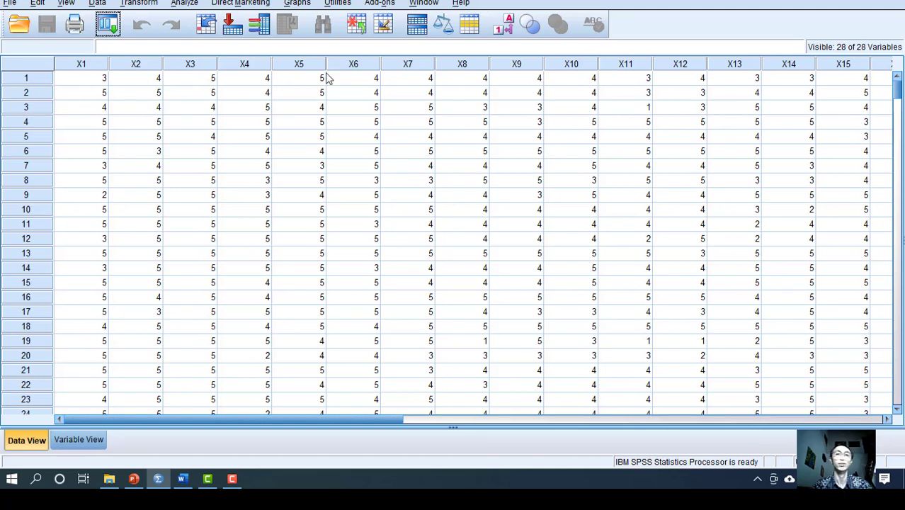
Save the dataset as DATA_JELEK.sav in the DATA JELEK_1 folder, replacing the existing file.
{"action": "left_click_drag", "start_coordinate": [889, 420], "coordinate": [888, 419]}
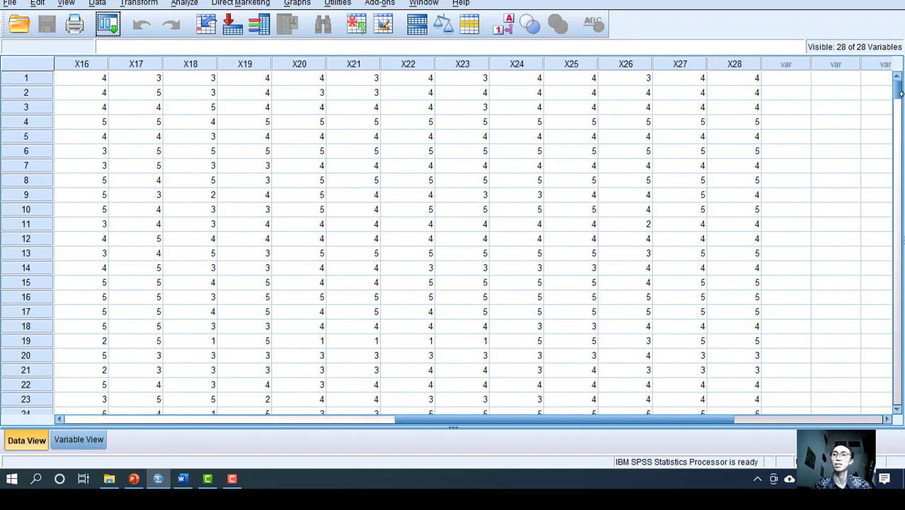
{"action": "left_click_drag", "start_coordinate": [897, 97], "coordinate": [869, 92]}
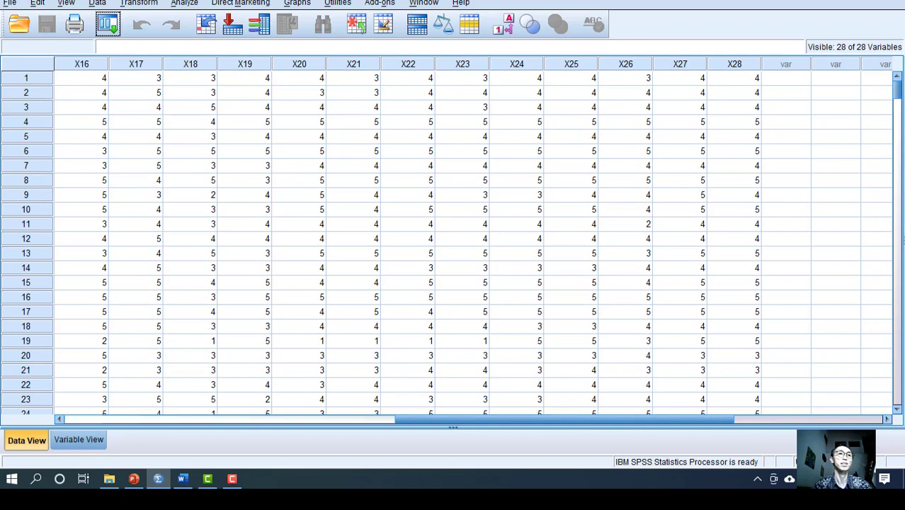
{"action": "left_click", "coordinate": [10, 4]}
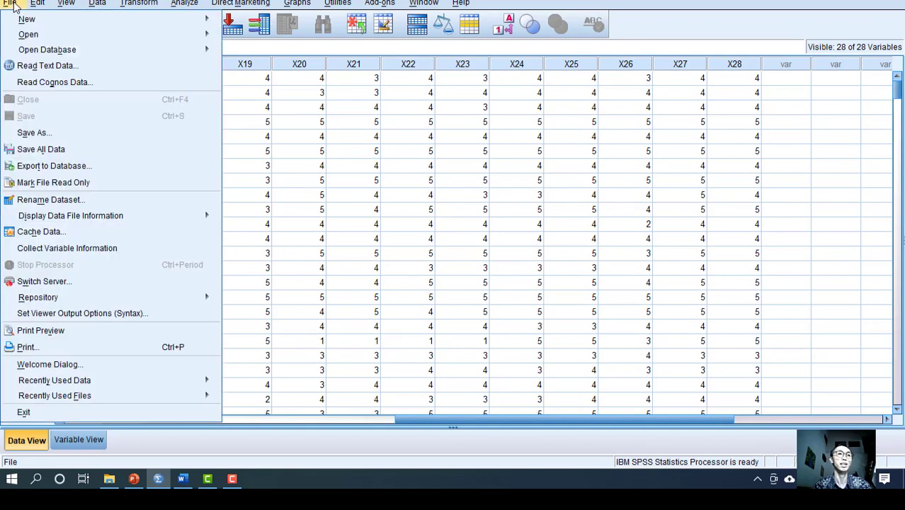
{"action": "left_click", "coordinate": [43, 134]}
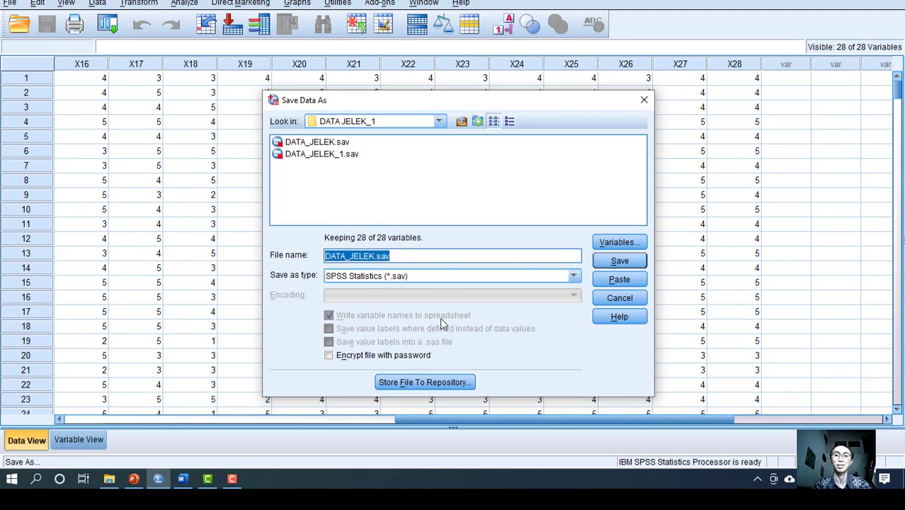
{"action": "left_click", "coordinate": [619, 262]}
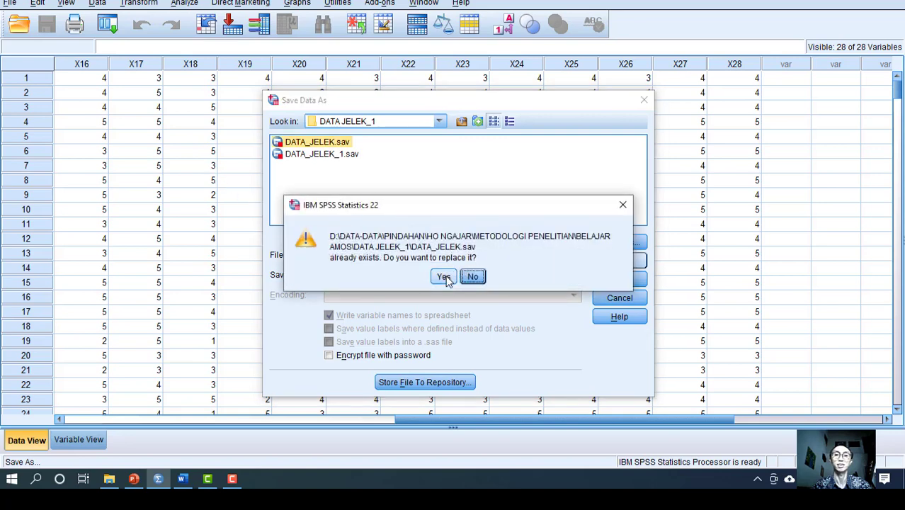
{"action": "left_click", "coordinate": [443, 277]}
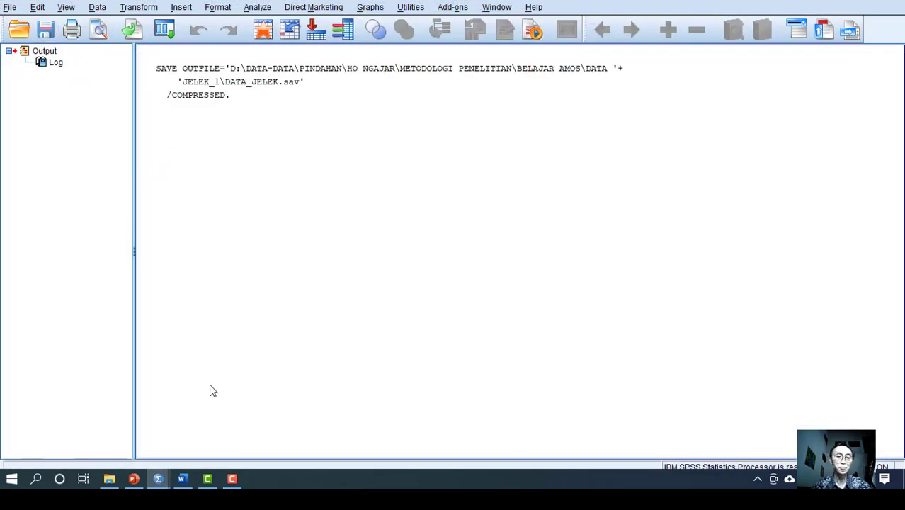
Return to the DATA_JELEK.sav data and open a Factor Analysis, removing X8 through X12 from its variables.
{"action": "mouse_move", "coordinate": [158, 478]}
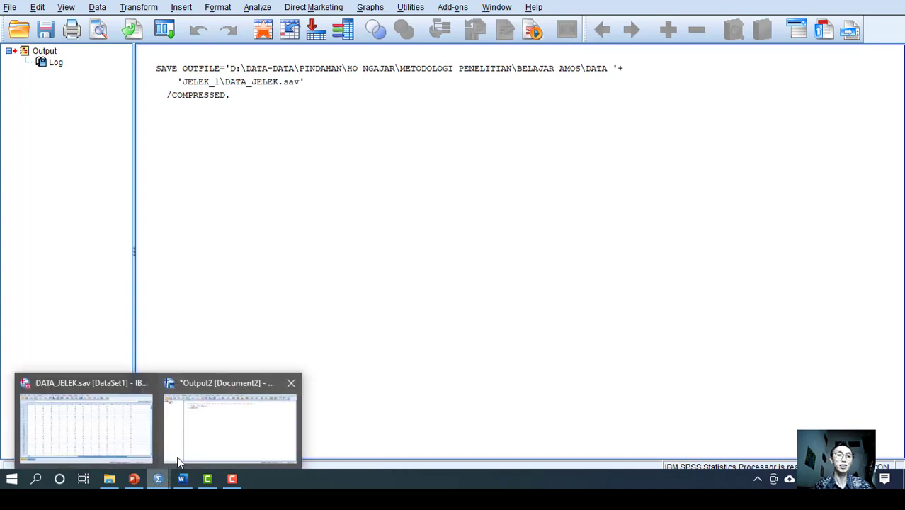
{"action": "left_click", "coordinate": [142, 440]}
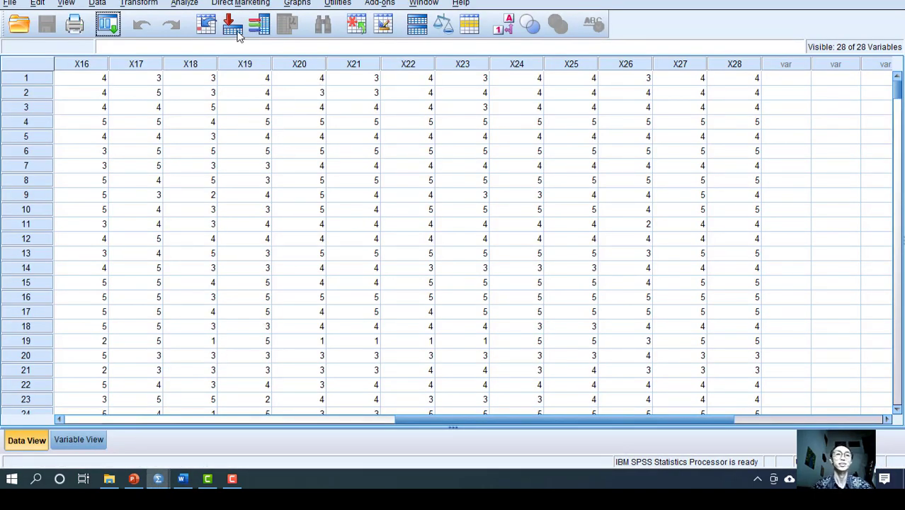
{"action": "left_click", "coordinate": [184, 4]}
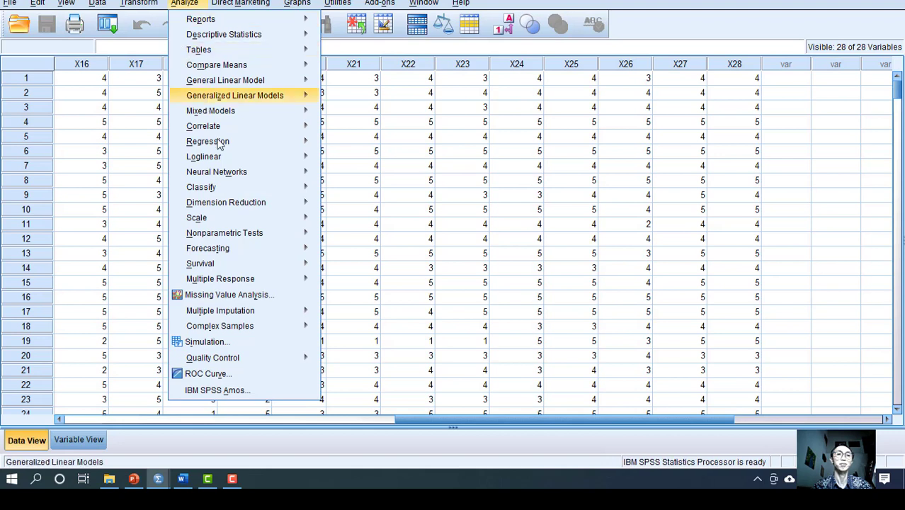
{"action": "mouse_move", "coordinate": [225, 205]}
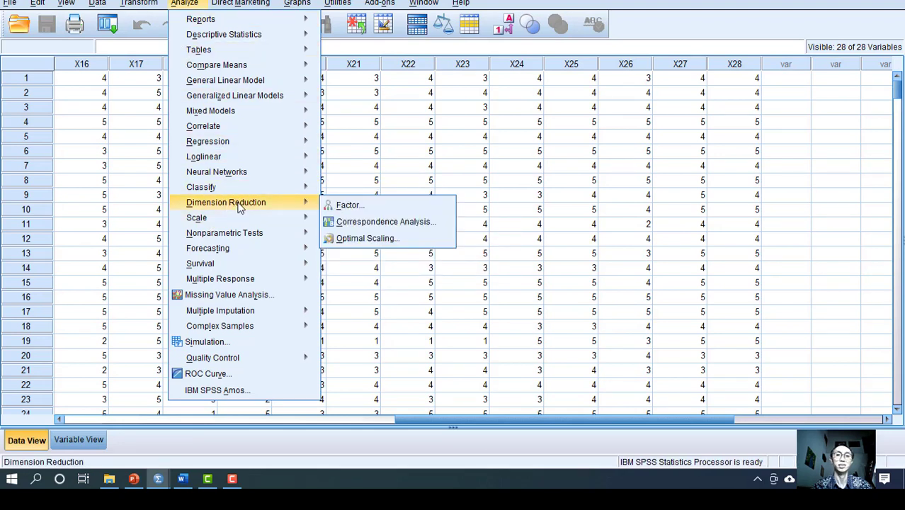
{"action": "left_click", "coordinate": [345, 207]}
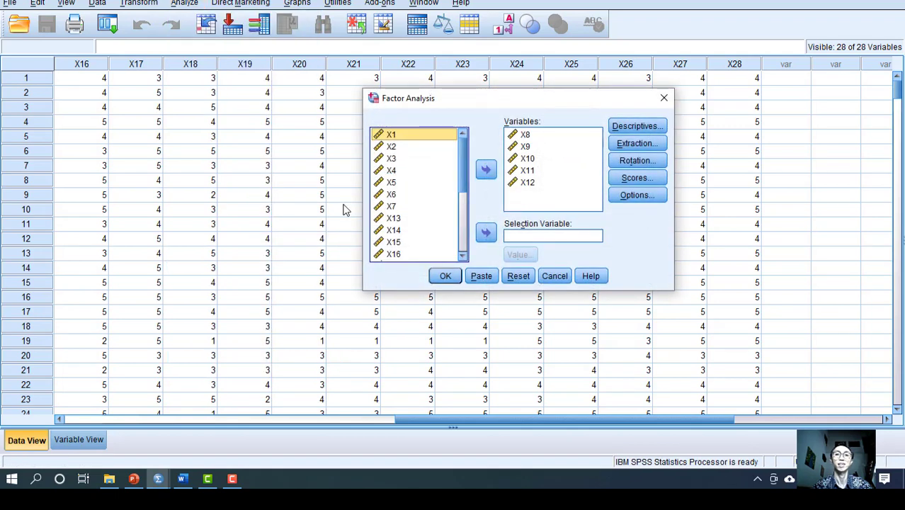
{"action": "left_click", "coordinate": [524, 135]}
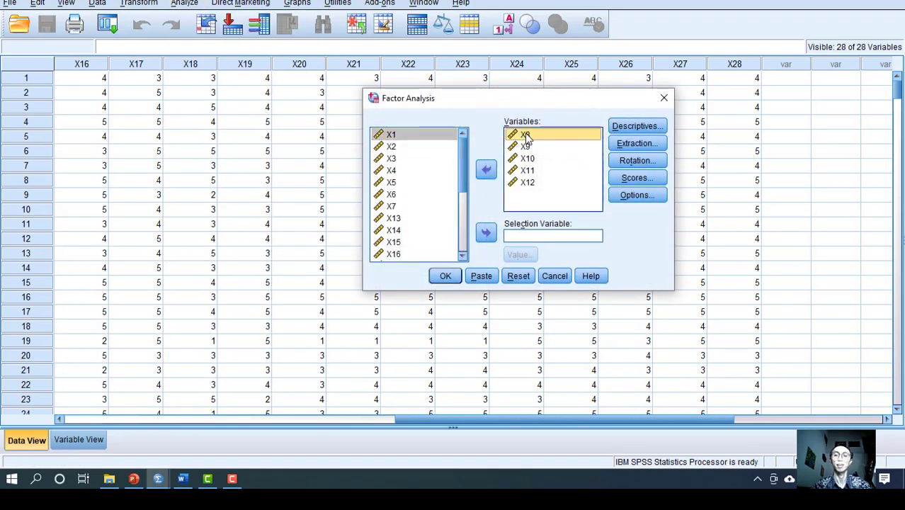
{"action": "key", "text": "shift+Down"}
{"action": "key", "text": "shift+Down"}
{"action": "key", "text": "shift+Down"}
{"action": "key", "text": "shift+Down"}
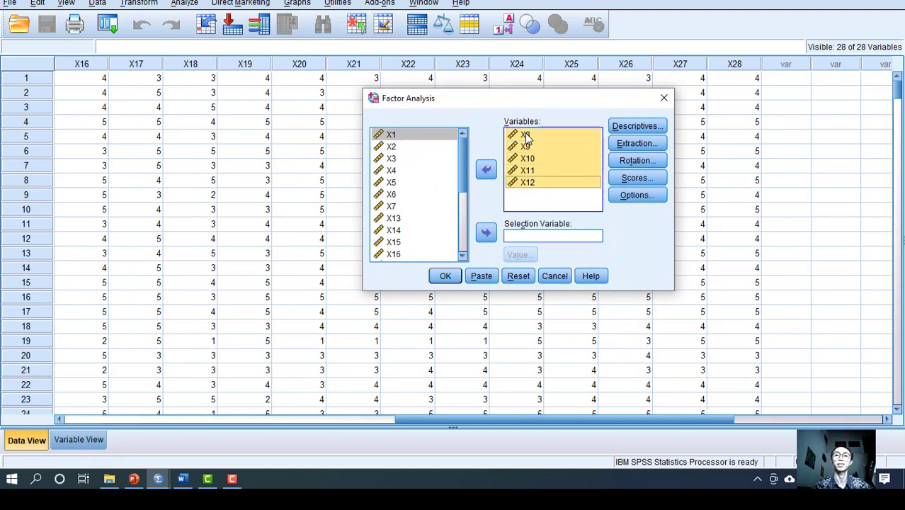
{"action": "left_click", "coordinate": [486, 170]}
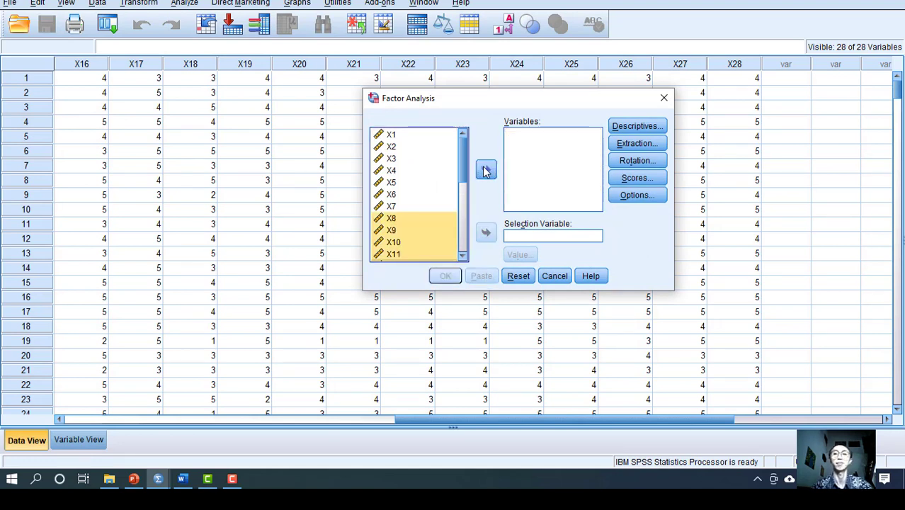
Check F1's indicators in the PowerPoint model diagram, and add X1 through X7 as the factor analysis variables in SPSS.
{"action": "left_click", "coordinate": [394, 135]}
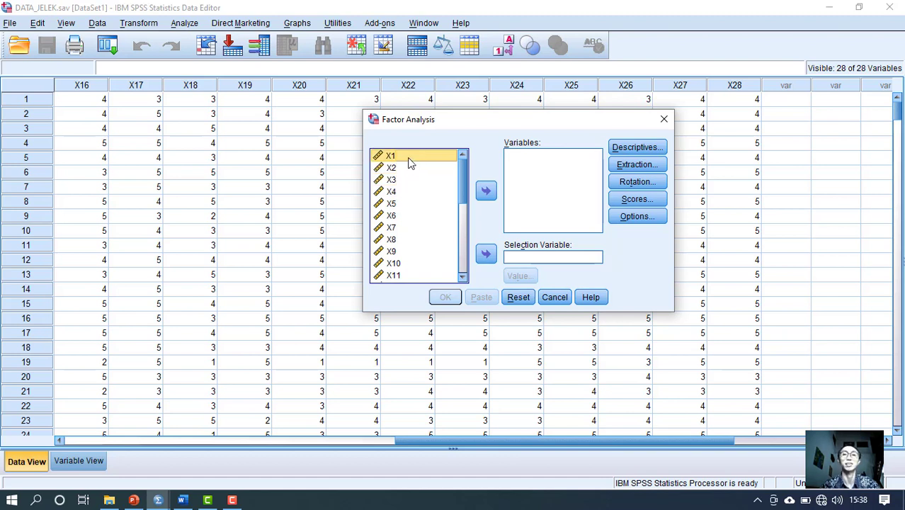
{"action": "left_click", "coordinate": [150, 481]}
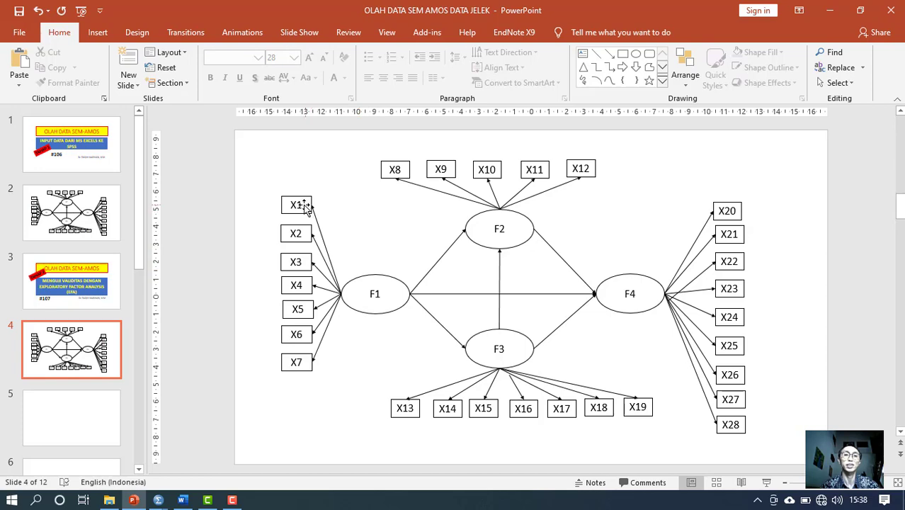
{"action": "left_click", "coordinate": [160, 501]}
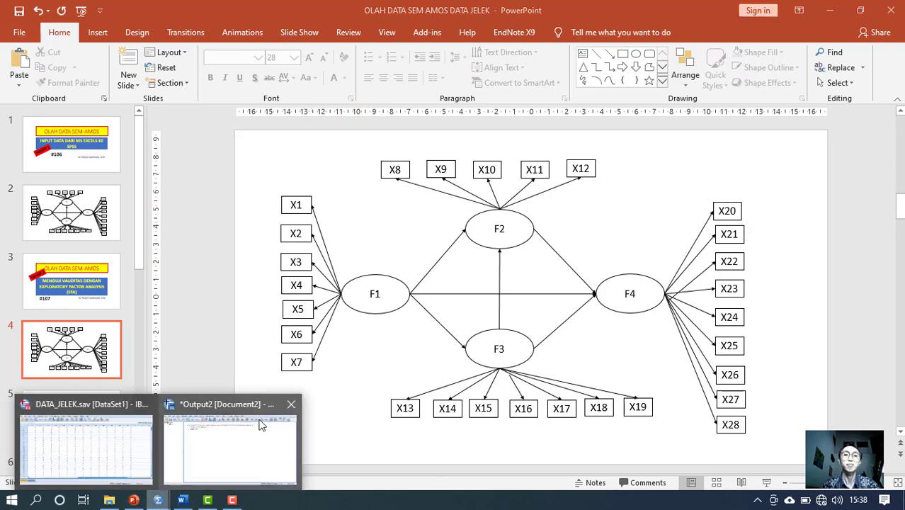
{"action": "left_click", "coordinate": [126, 469]}
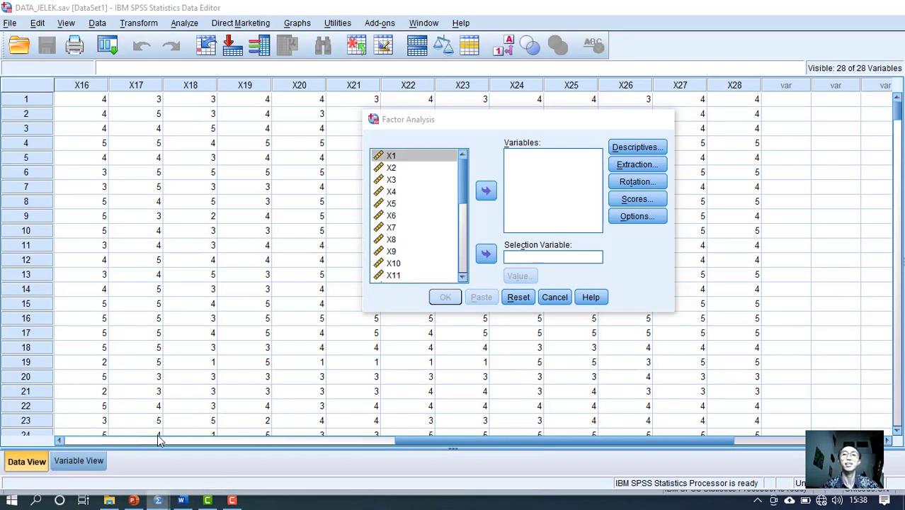
{"action": "left_click", "coordinate": [414, 155]}
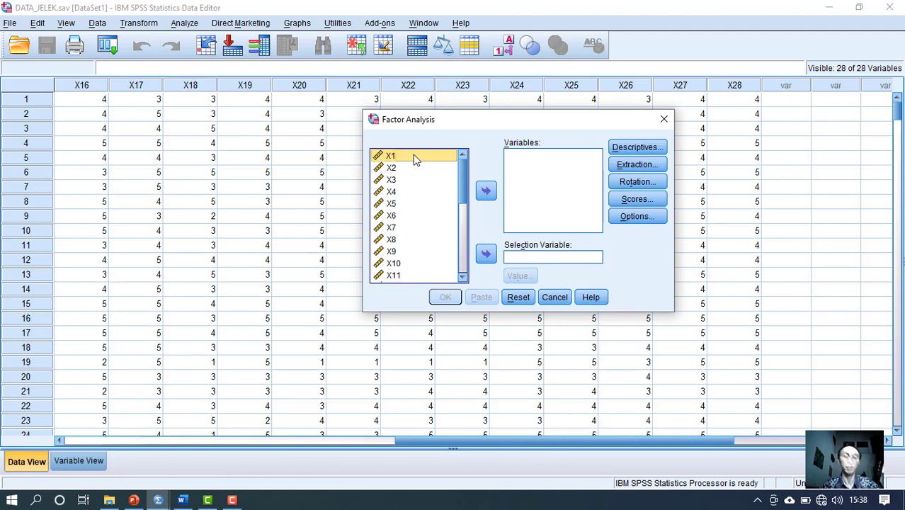
{"action": "left_click", "coordinate": [397, 228], "text": "shift"}
{"action": "left_click", "coordinate": [486, 192]}
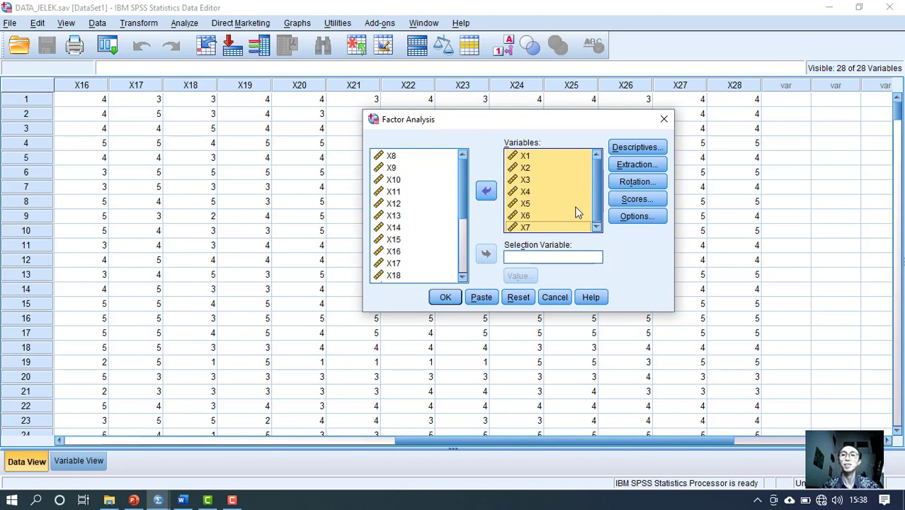
Set the factor analysis options to sort coefficients by size and suppress those with an absolute value below .50.
{"action": "left_click", "coordinate": [616, 216]}
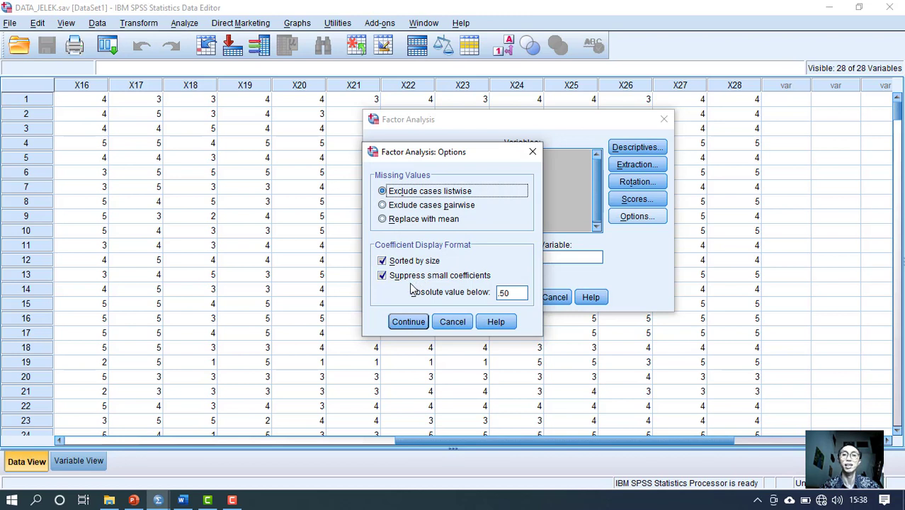
{"action": "double_click", "coordinate": [508, 295]}
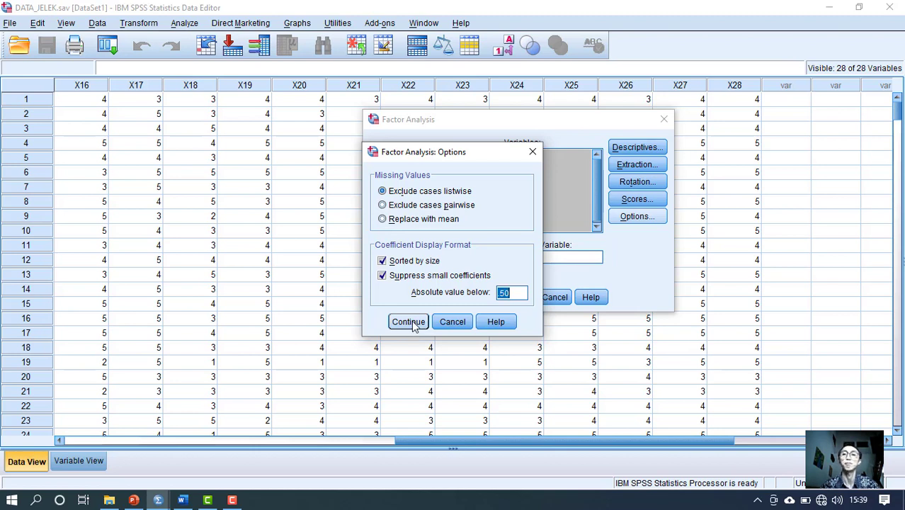
{"action": "left_click", "coordinate": [408, 321]}
Set the factor rotation to Direct Oblimin with the rotated solution displayed and a maximum of 50 iterations for convergence.
{"action": "left_click", "coordinate": [623, 183]}
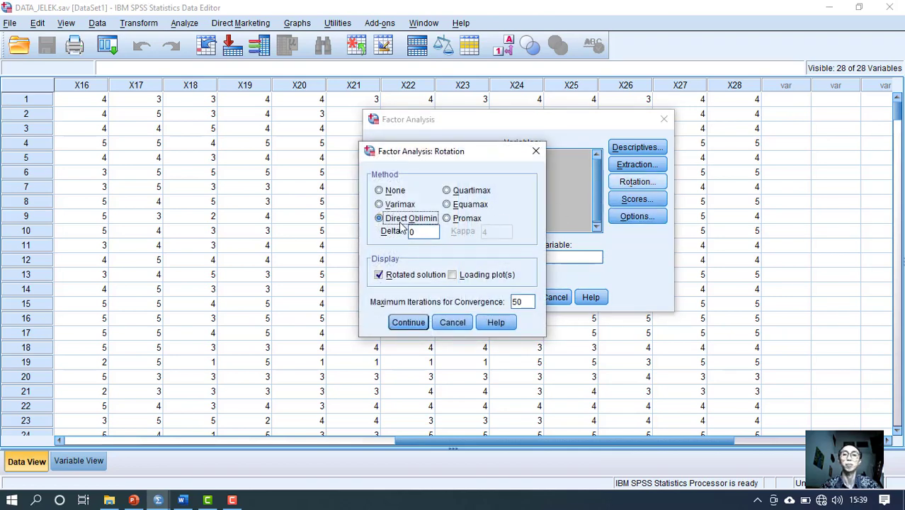
{"action": "type", "text": "50"}
{"action": "left_click", "coordinate": [419, 325]}
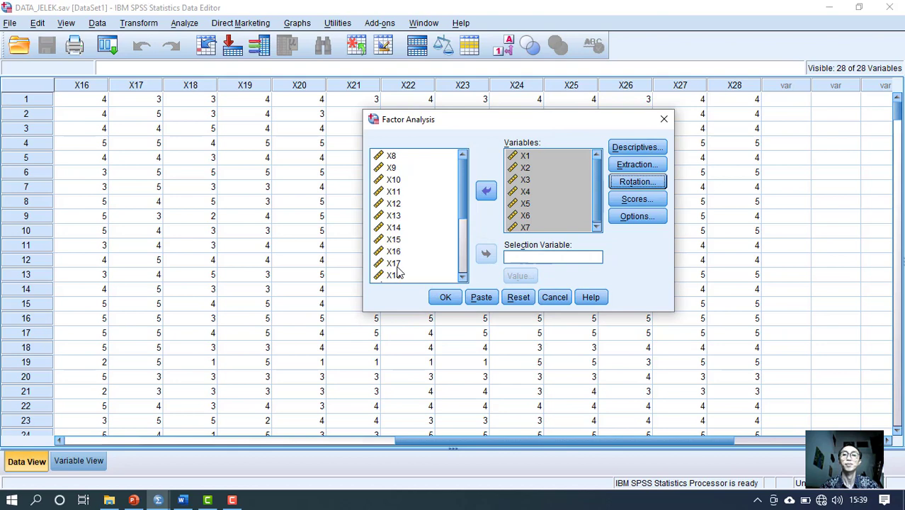
Run the factor analysis on X1 through X7 and examine the Pattern Matrix in the output.
{"action": "left_click", "coordinate": [445, 297]}
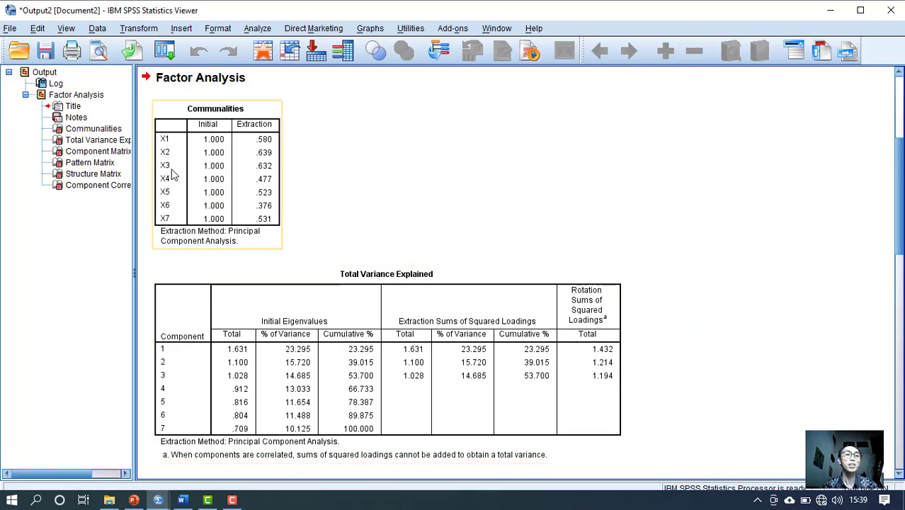
{"action": "left_click", "coordinate": [104, 164]}
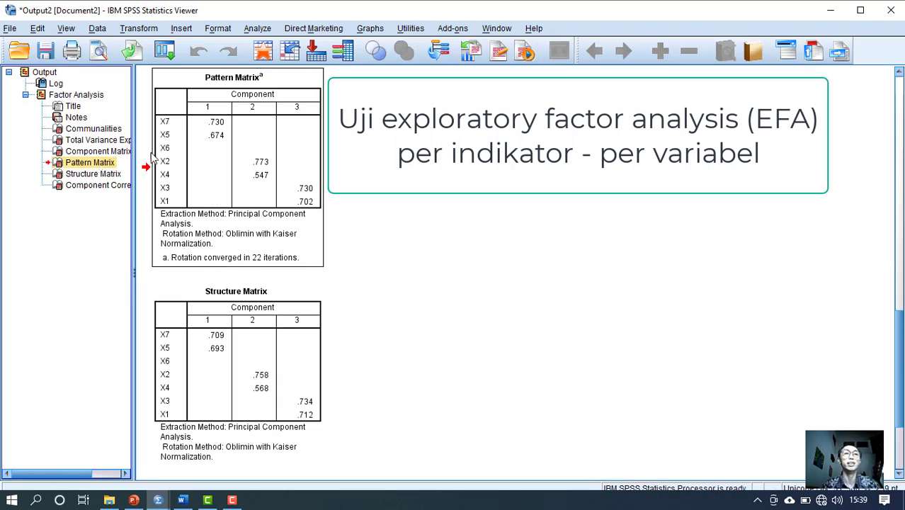
{"action": "left_click", "coordinate": [234, 108]}
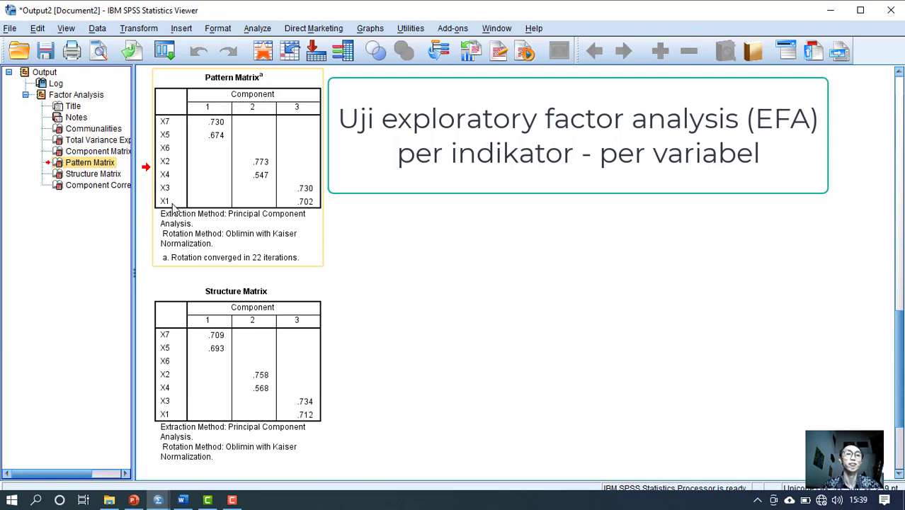